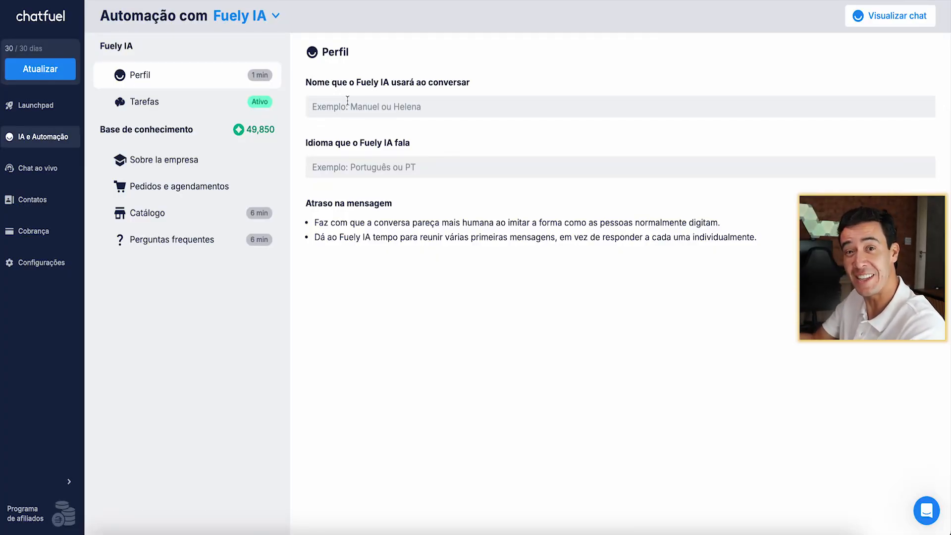
Step: Set the Fuely IA profile's conversation name to the assistant's first name and its language to Português
click(365, 105)
text(Douglas)
click(377, 164)
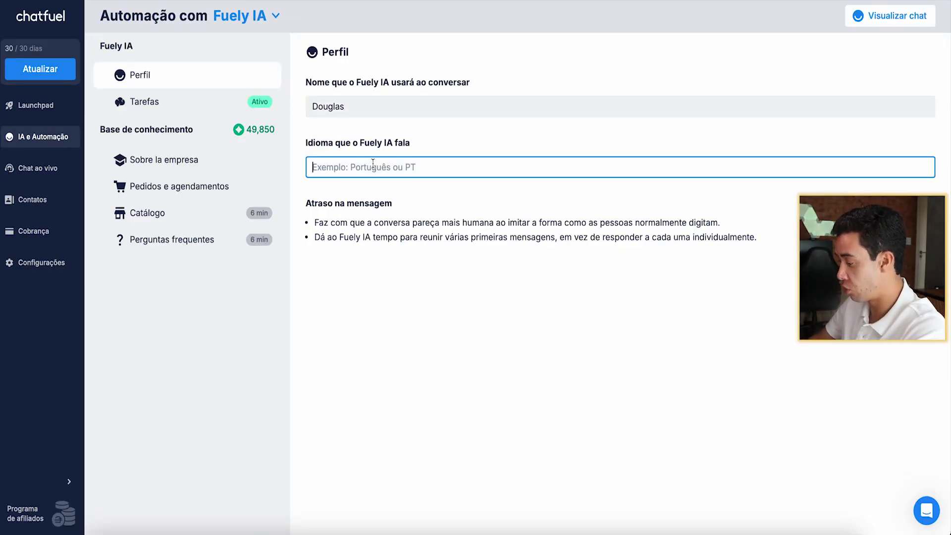
text(Português)
click(390, 197)
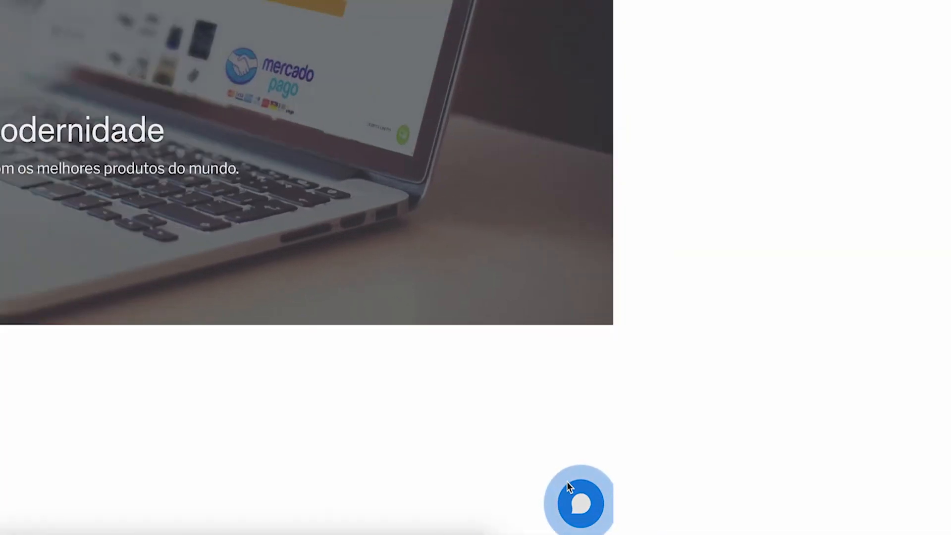
Step: Open the website chat widget, start a chat and send "Quero saber como funciona o suporte"
click(574, 498)
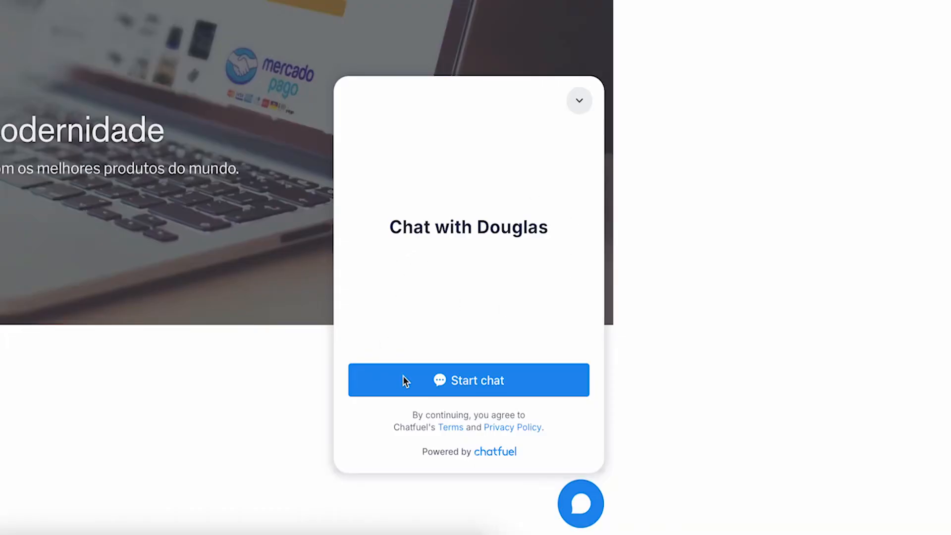
click(421, 391)
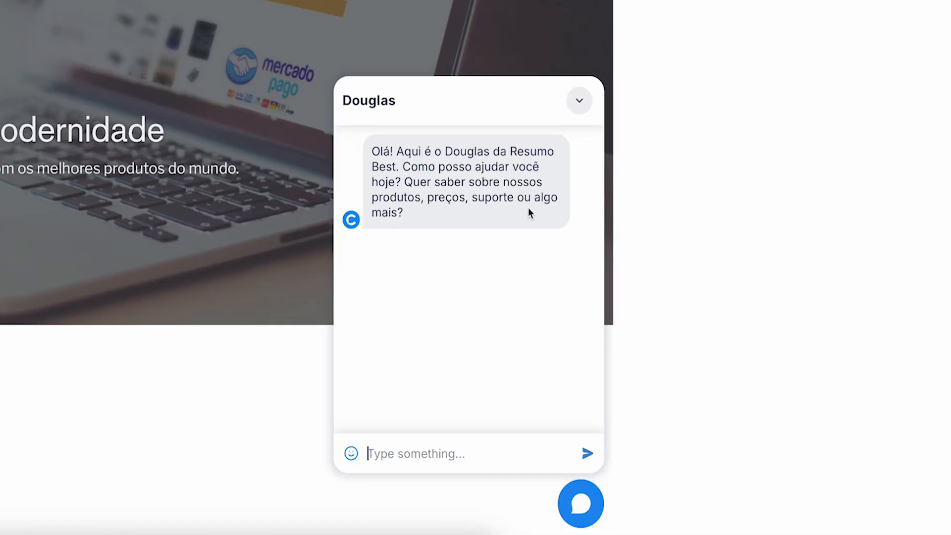
text(Que)
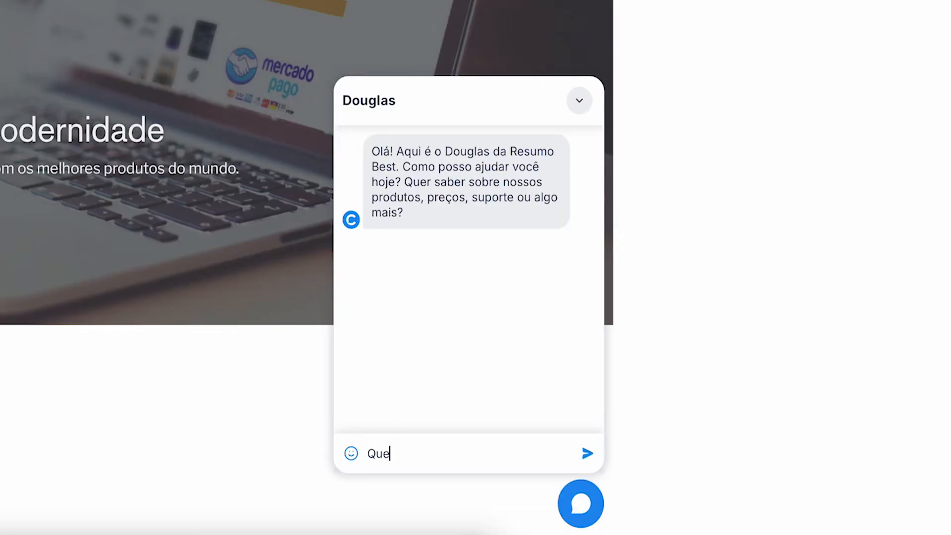
text(ro saber como funciona o suporte)
key(Return)
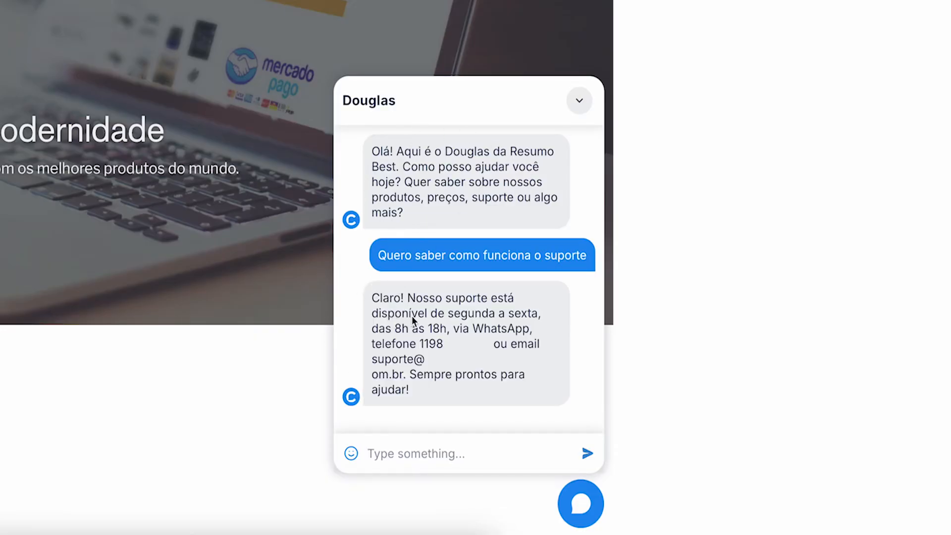
drag(374, 366, 406, 374)
click(447, 392)
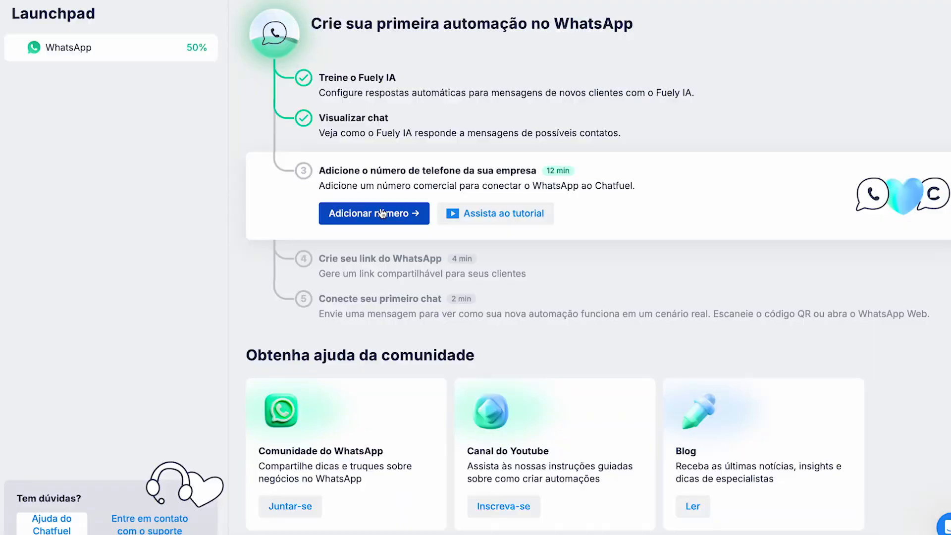
Step: Try to add a WhatsApp business number, closing the Facebook login window without continuing
click(380, 218)
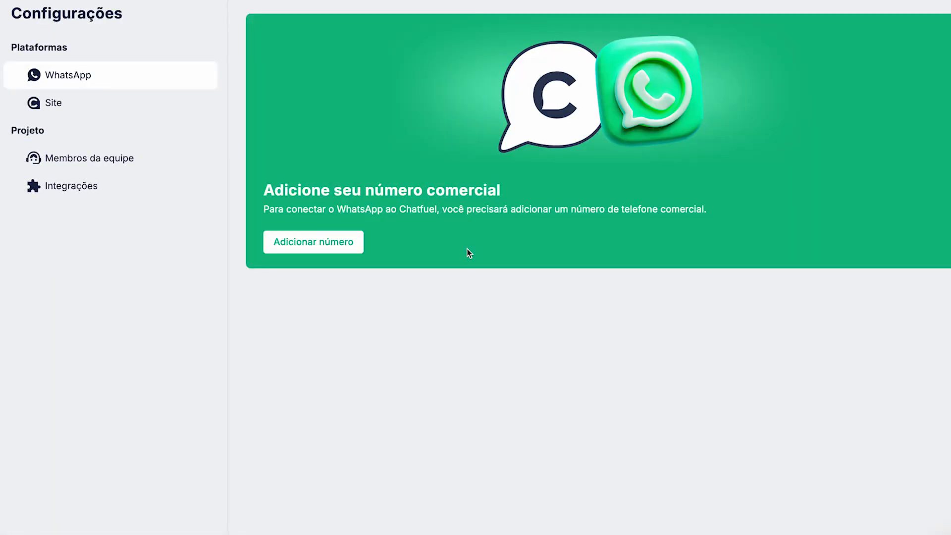
click(313, 251)
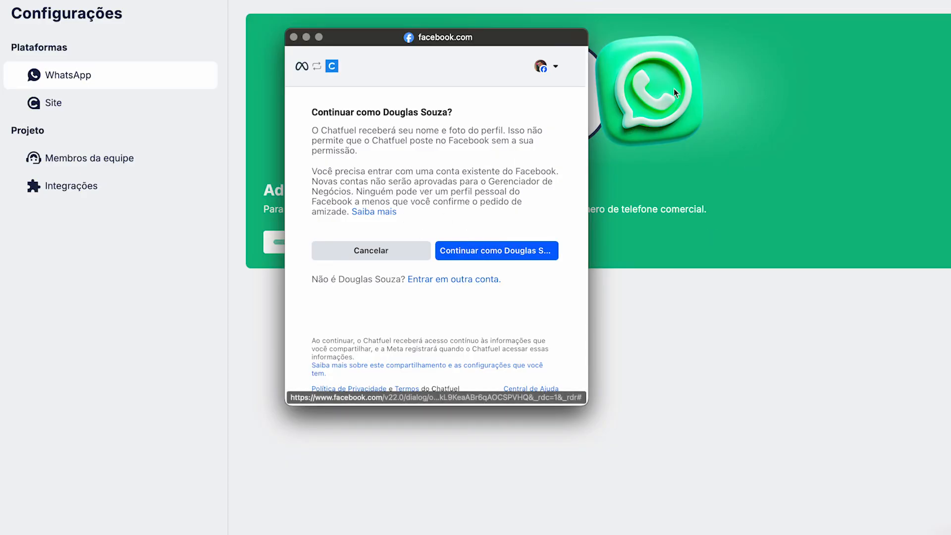
click(293, 38)
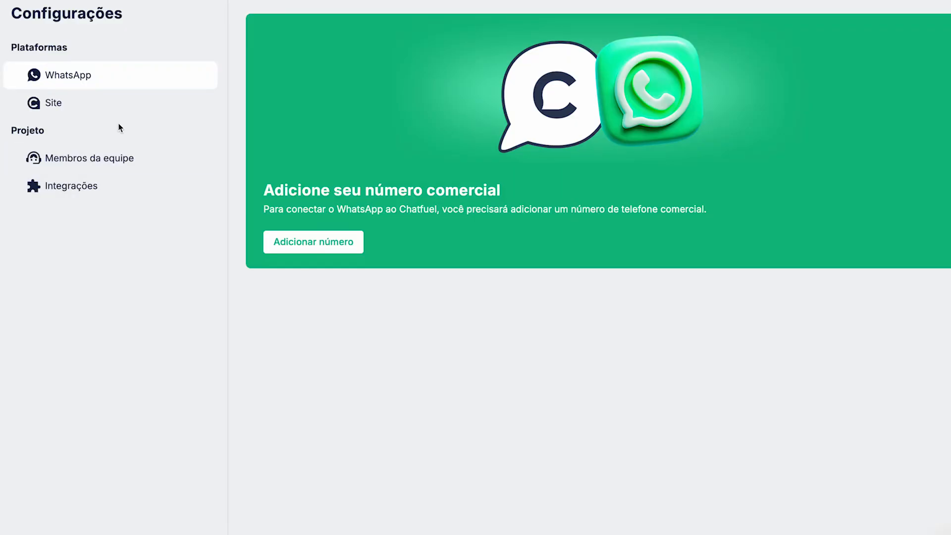
Step: Browse the website chat widget setup, the Launchpad and the team members settings
click(44, 111)
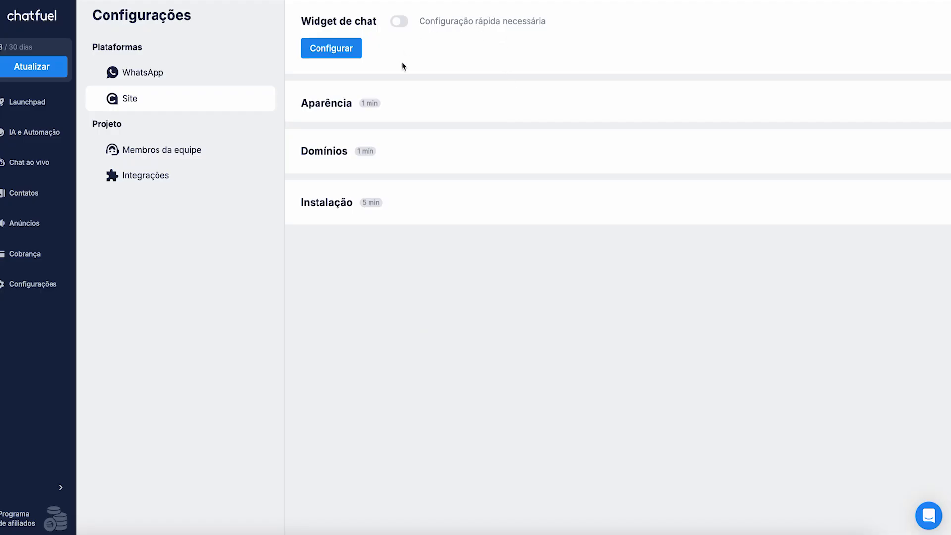
click(339, 46)
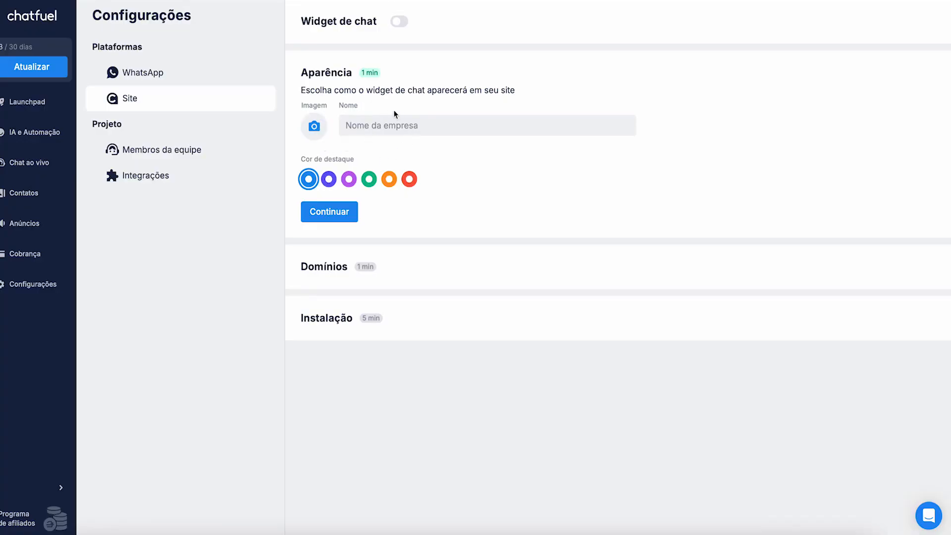
click(373, 132)
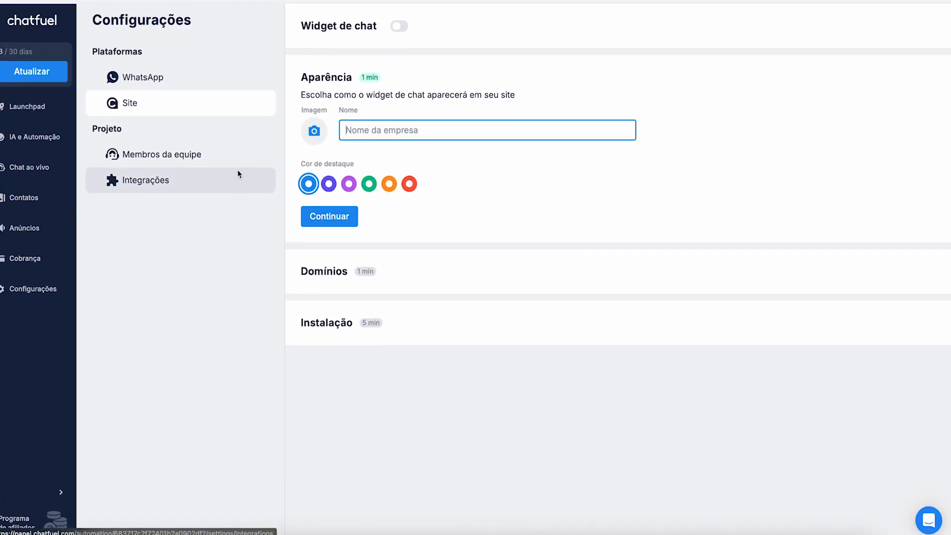
click(43, 104)
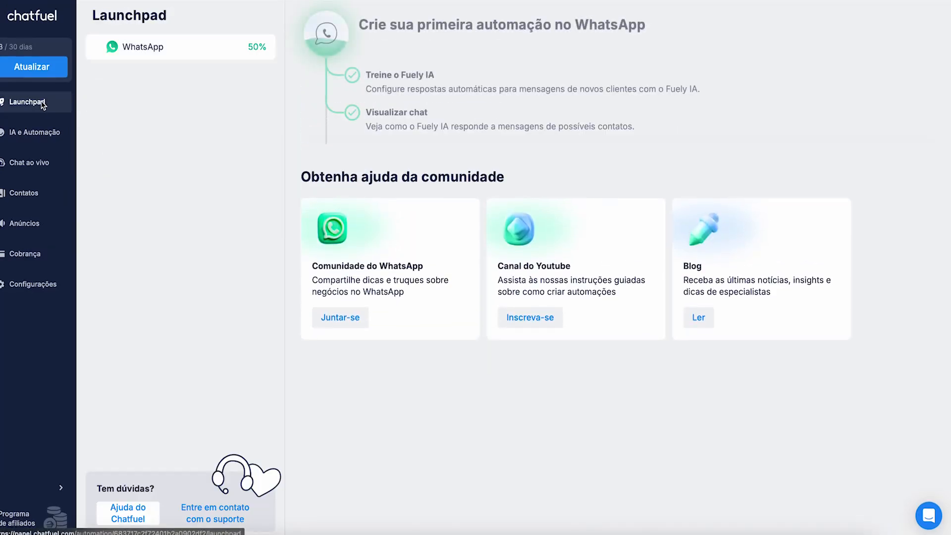
click(44, 285)
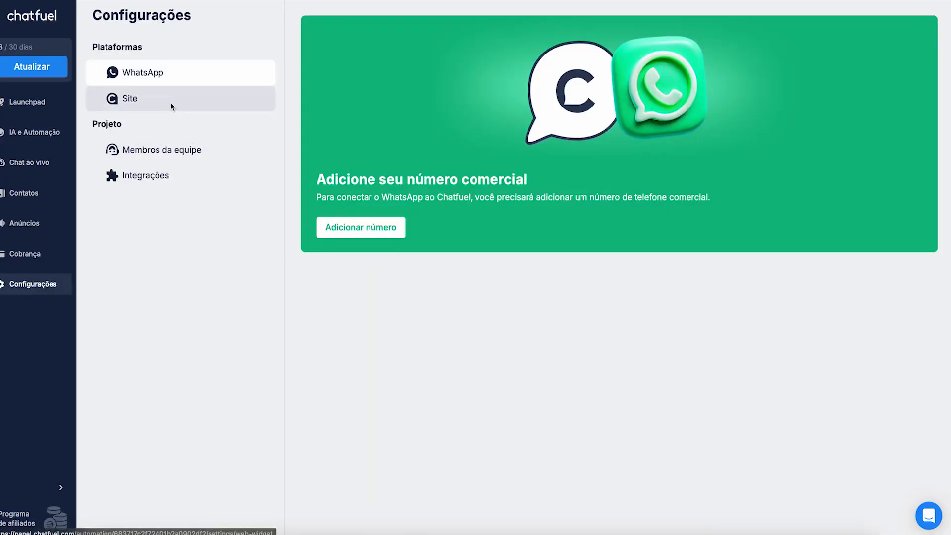
click(214, 155)
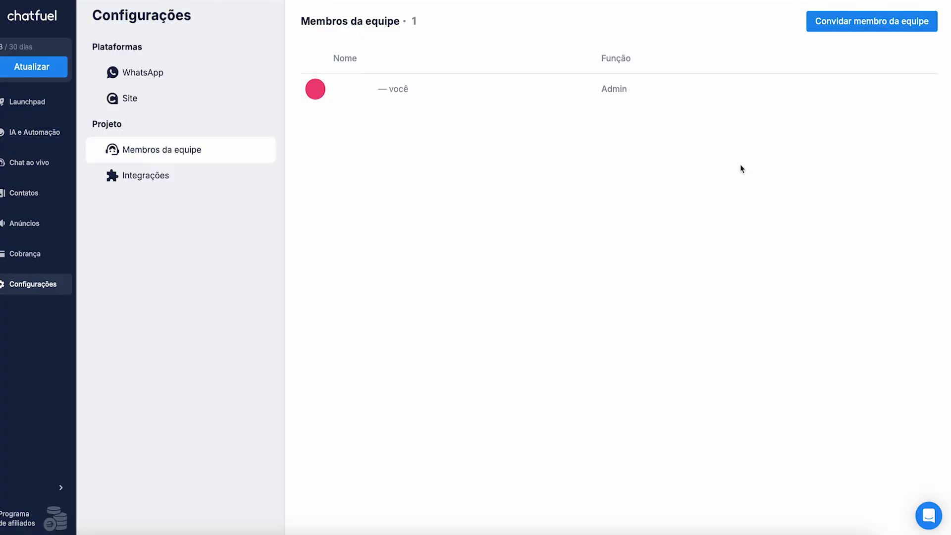
Step: Switch the automation mode to Flows and unlock the main Website flow for manual editing
click(59, 141)
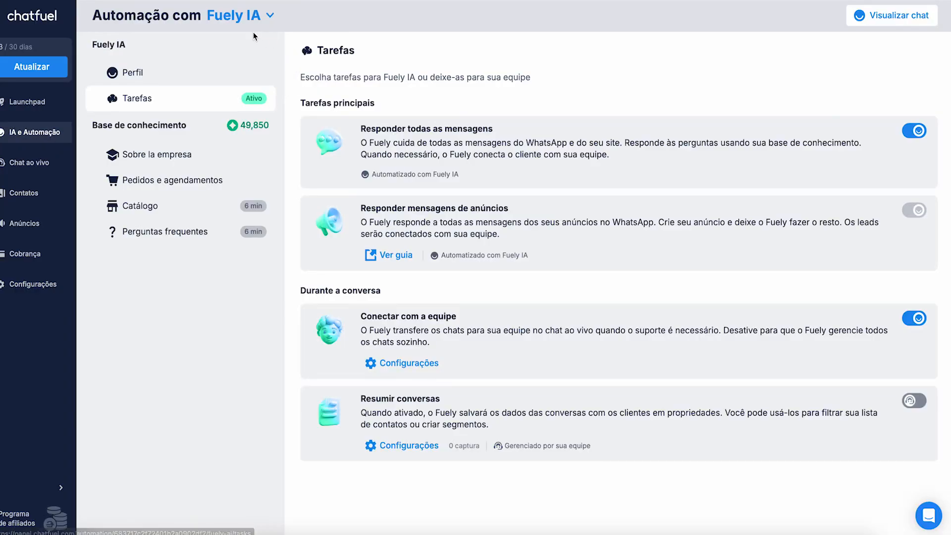
click(270, 16)
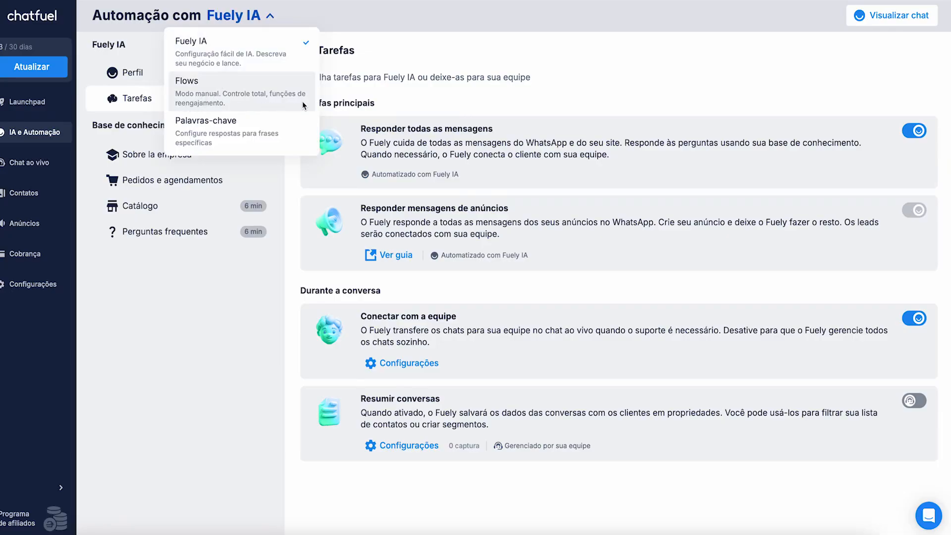
click(239, 98)
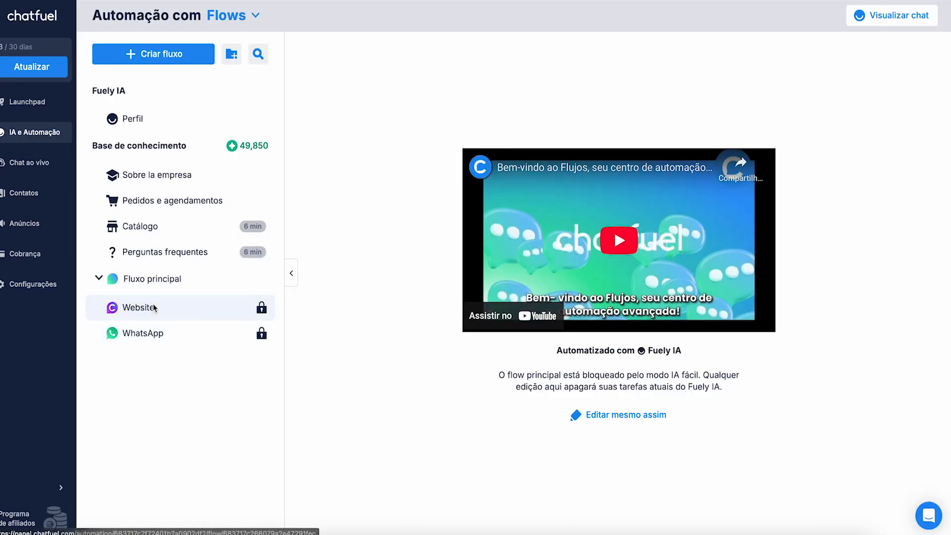
click(631, 414)
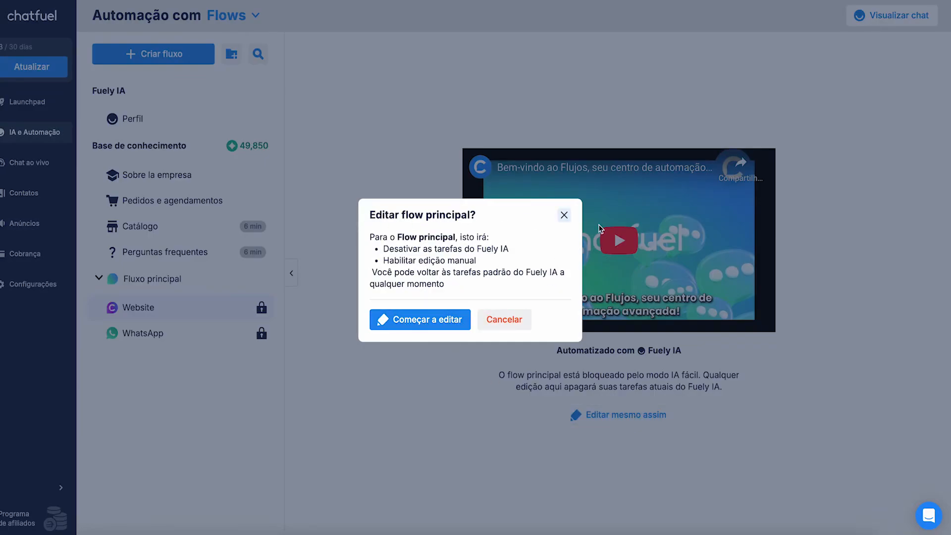
click(405, 319)
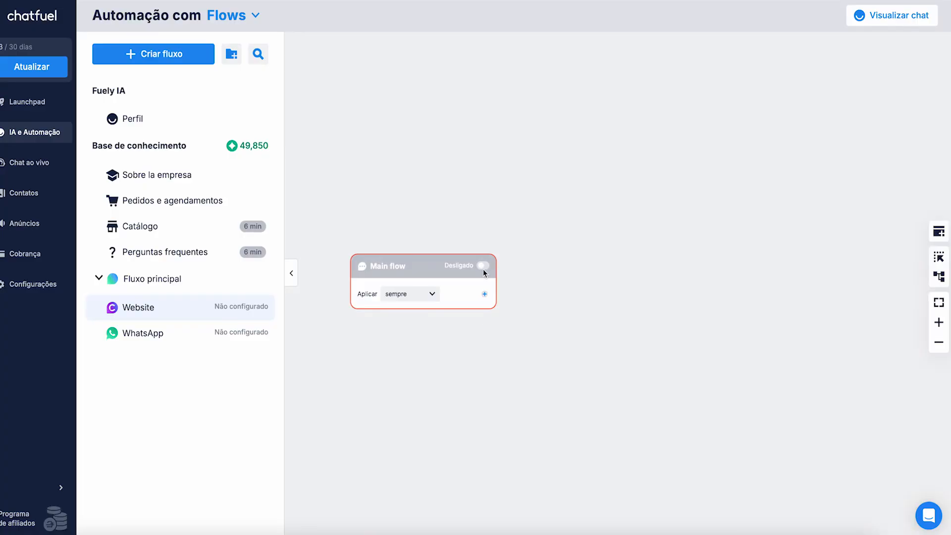
Step: Add a Fuely IA "Vender produtos" block after the main flow's start
mouse_move(483, 267)
click(484, 294)
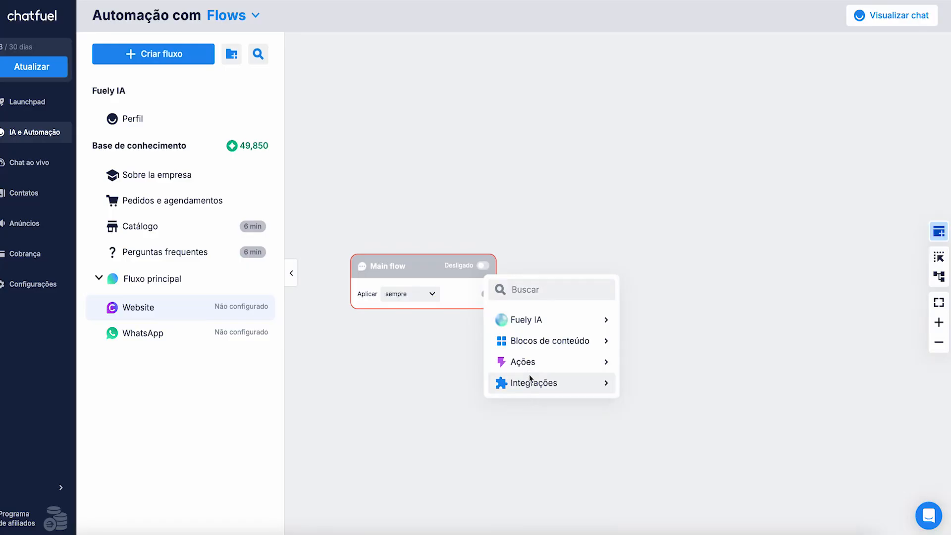
mouse_move(531, 322)
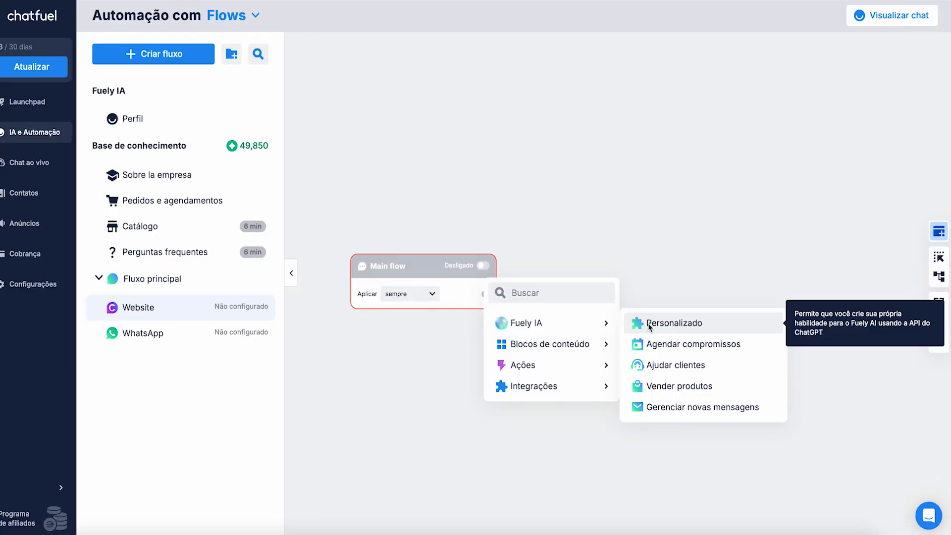
click(675, 387)
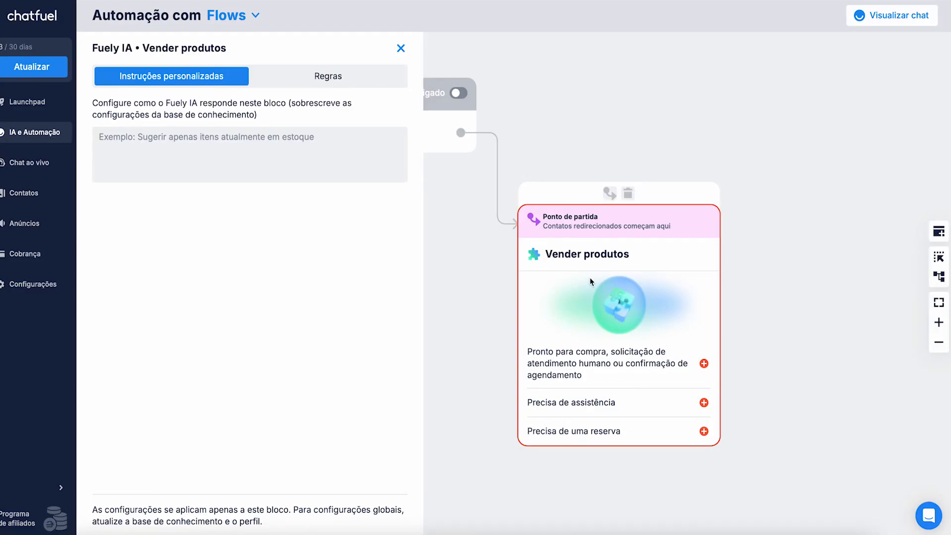
Step: Attach a "Mudar para chat com agente humano" action to the block's ready-to-buy output
drag(787, 320, 716, 269)
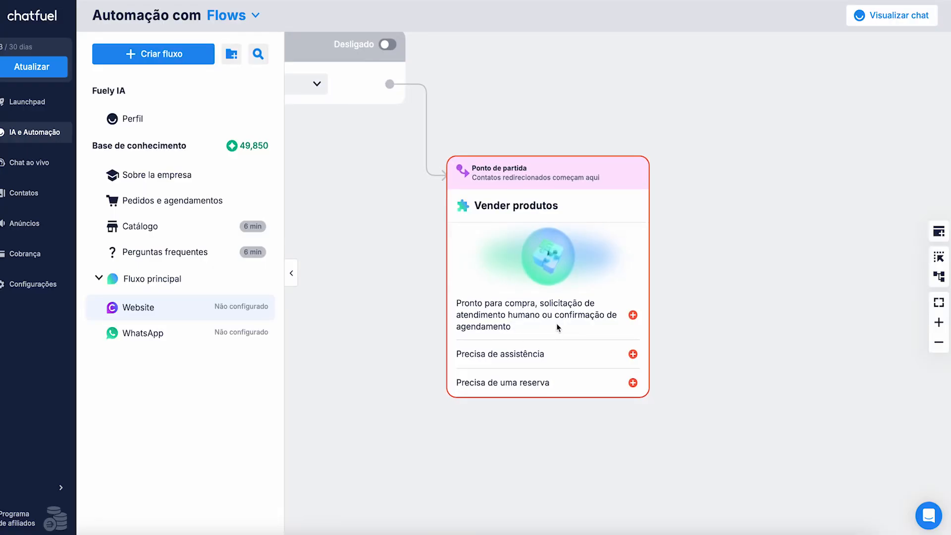
click(633, 315)
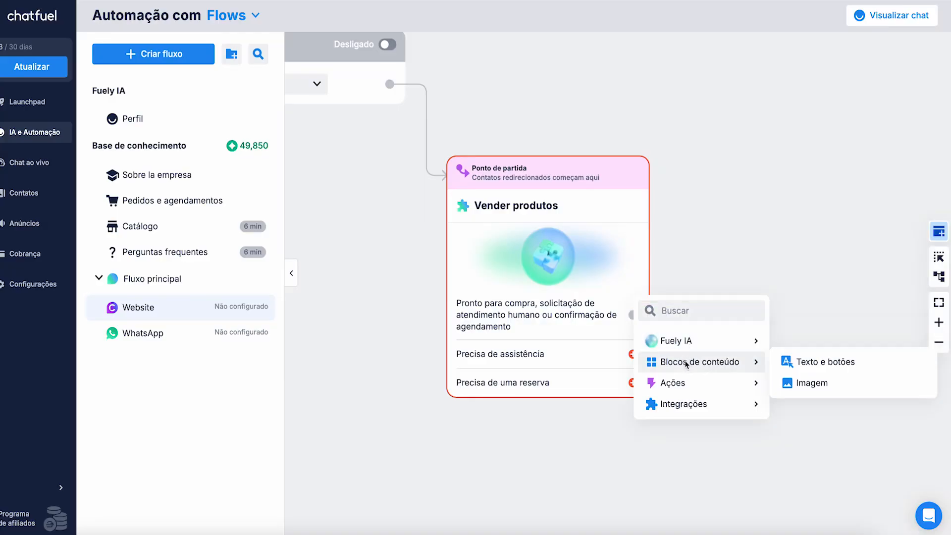
mouse_move(743, 391)
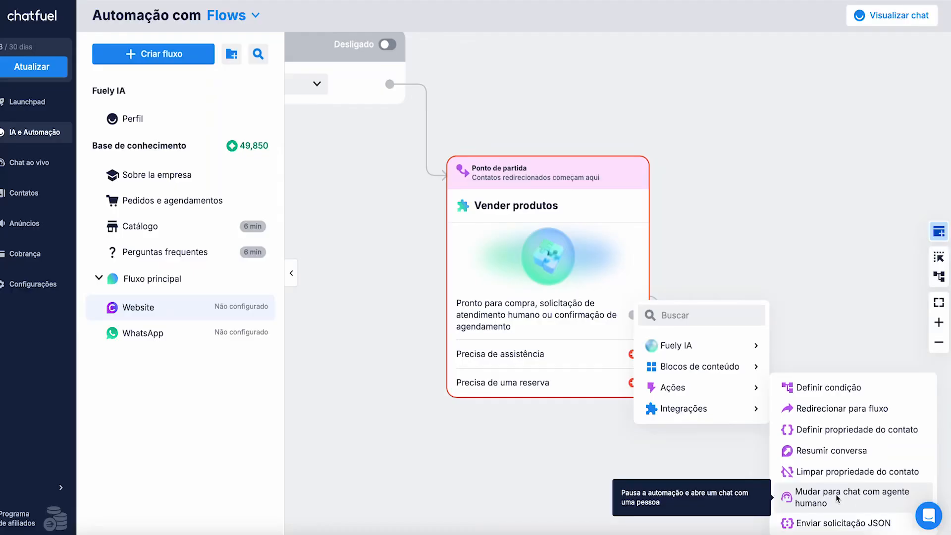
click(782, 206)
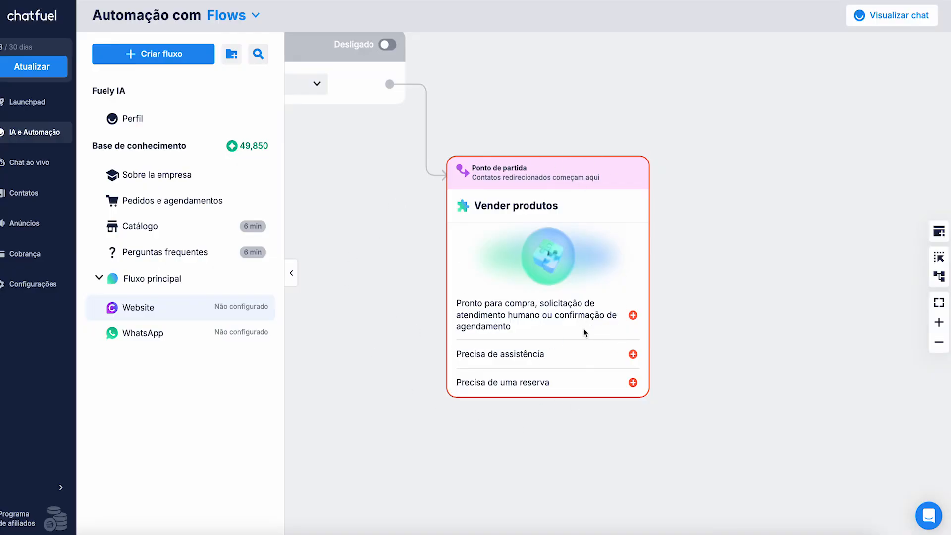
click(633, 315)
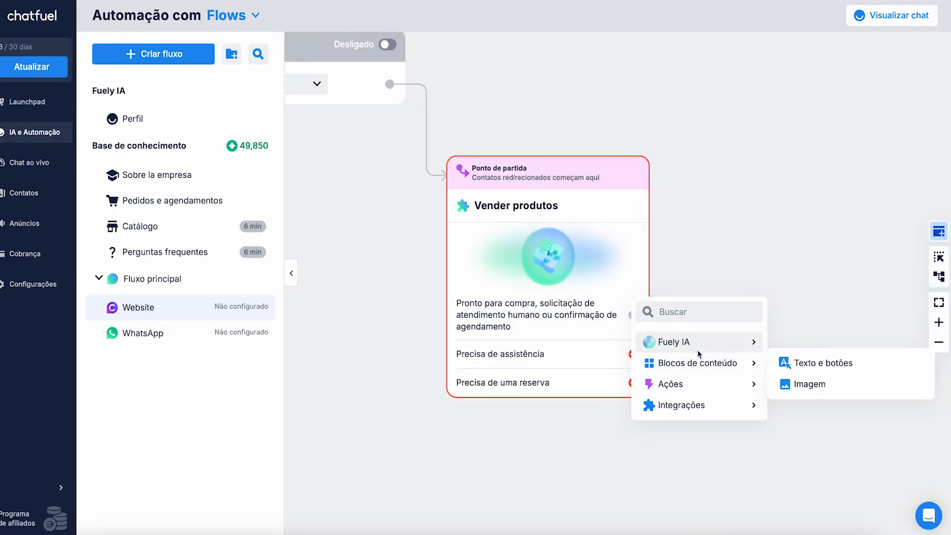
click(834, 495)
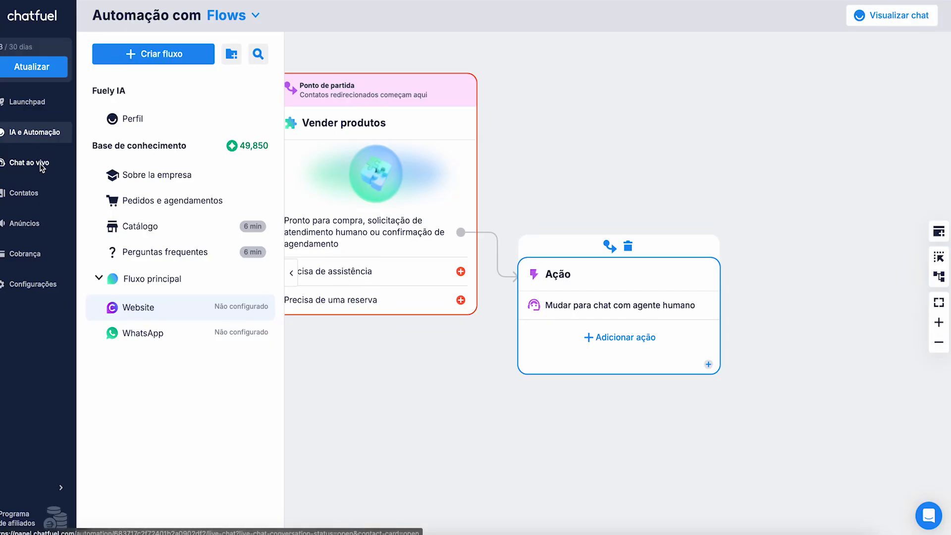
Step: Open the live chat inbox and return to the Launchpad
click(116, 268)
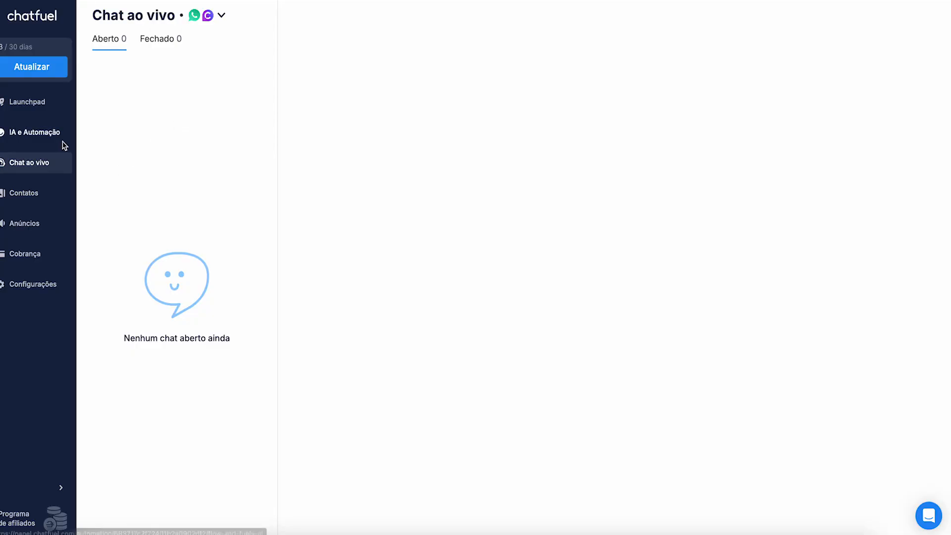
click(42, 106)
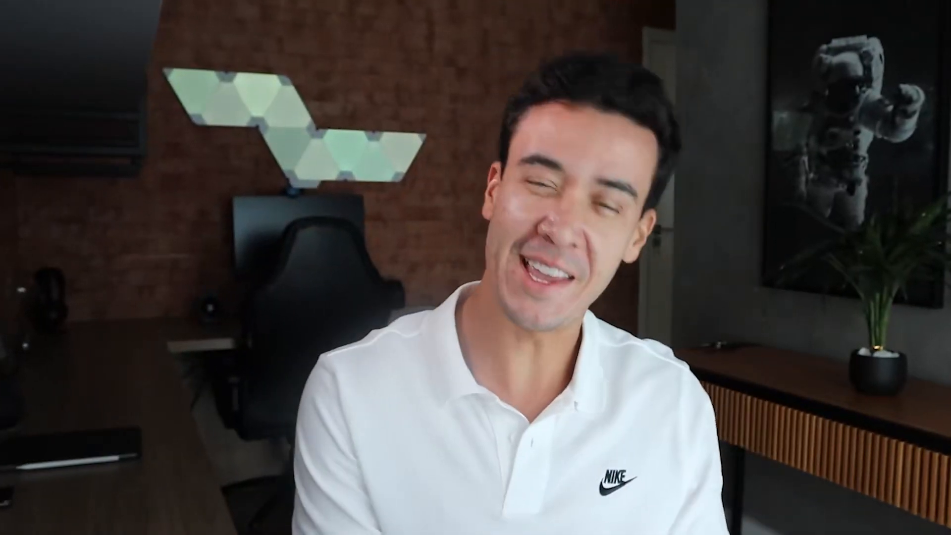